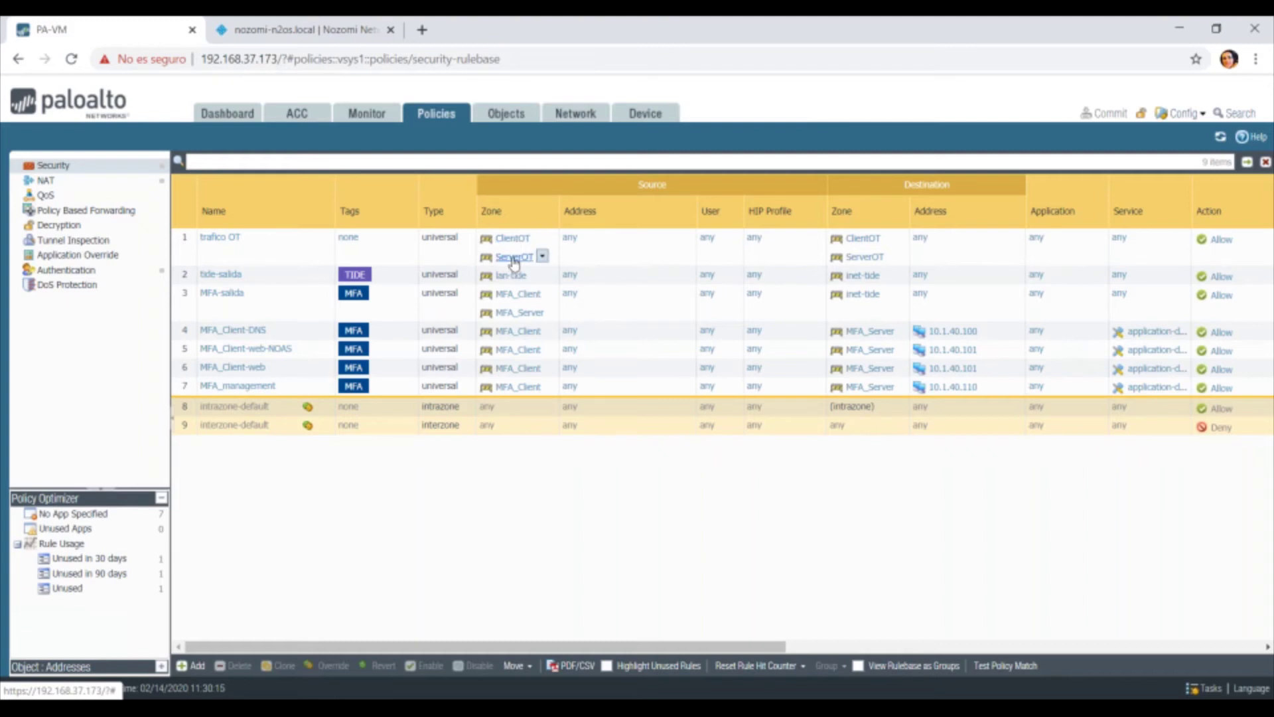
# Switch from the PA-VM Policies page to the nozomi-n2os.local Guardian tab.
pyautogui.click(272, 28)
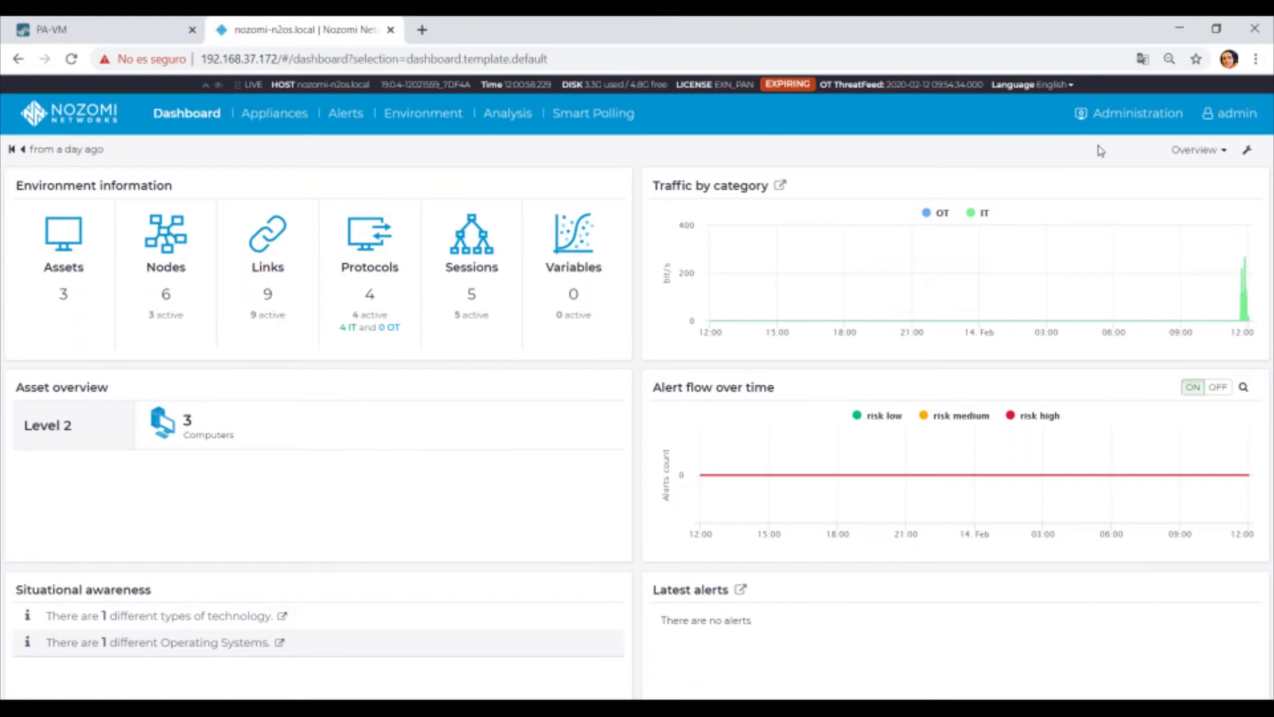
# Reset only the data (environment, network, assets, alerts), confirming with the admin password.
pyautogui.click(1122, 114)
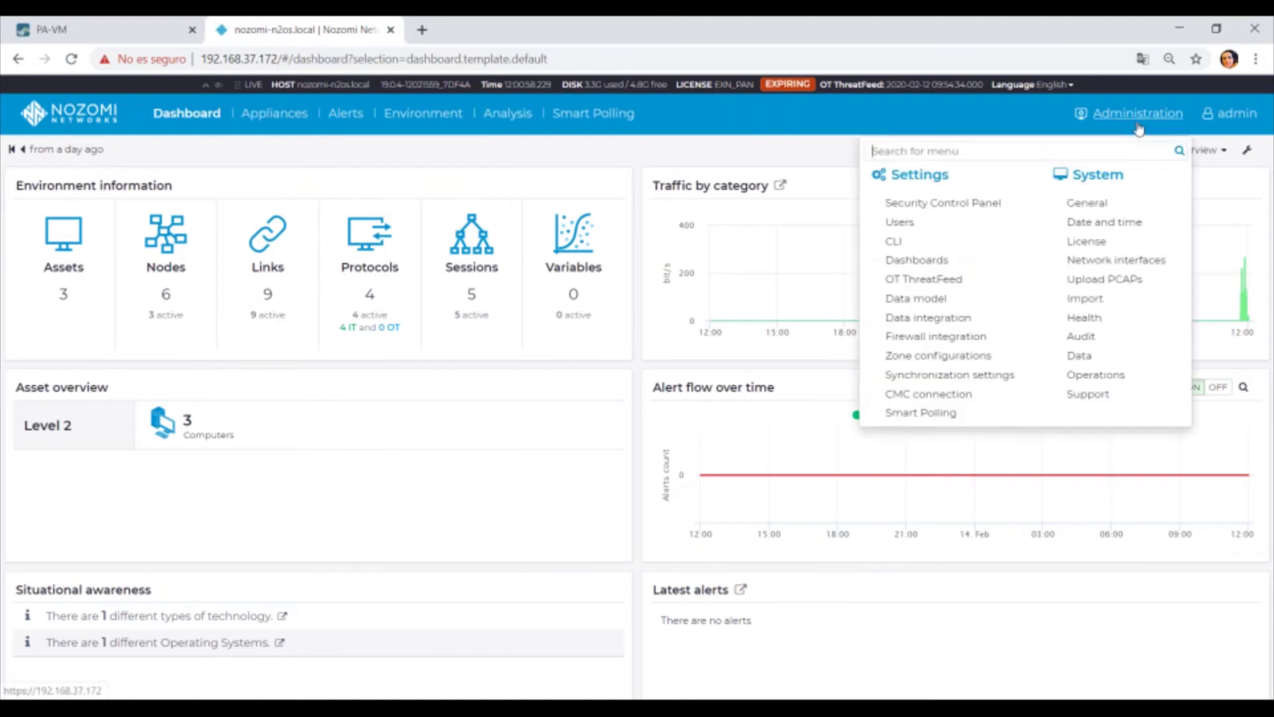
pyautogui.click(1080, 355)
pyautogui.click(392, 221)
pyautogui.click(365, 587)
pyautogui.write('admin12345')
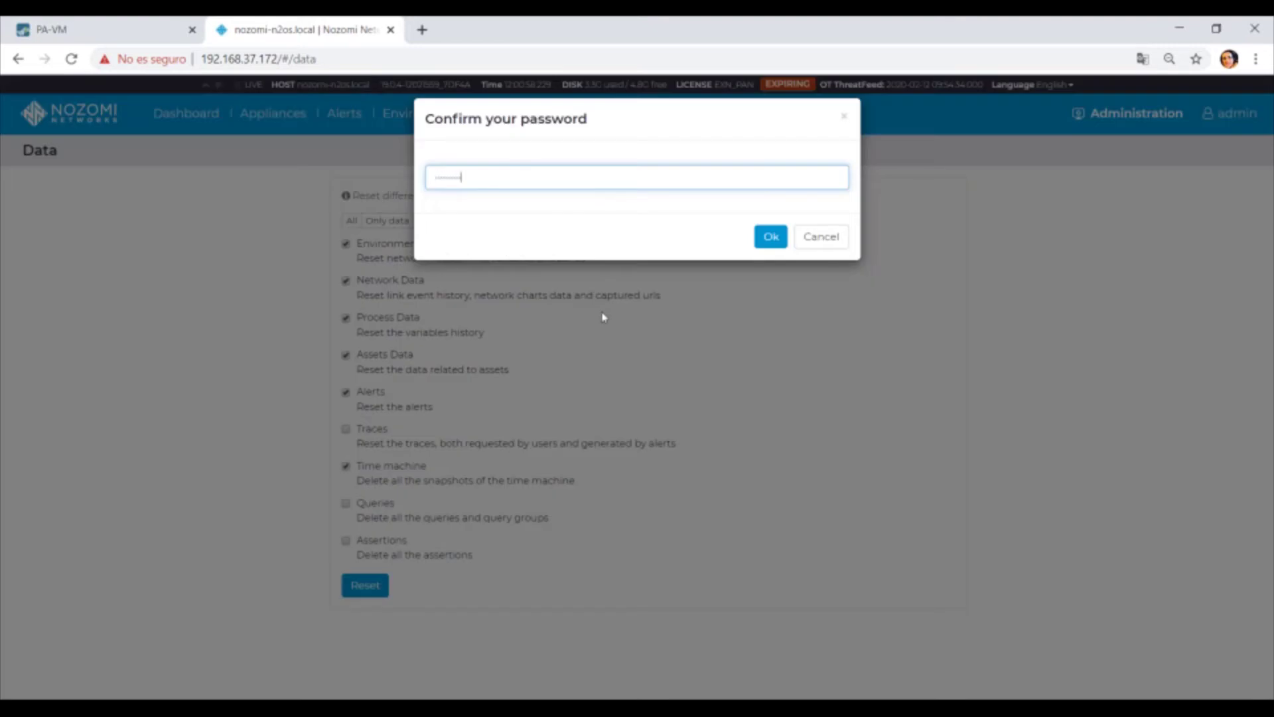
pyautogui.click(770, 237)
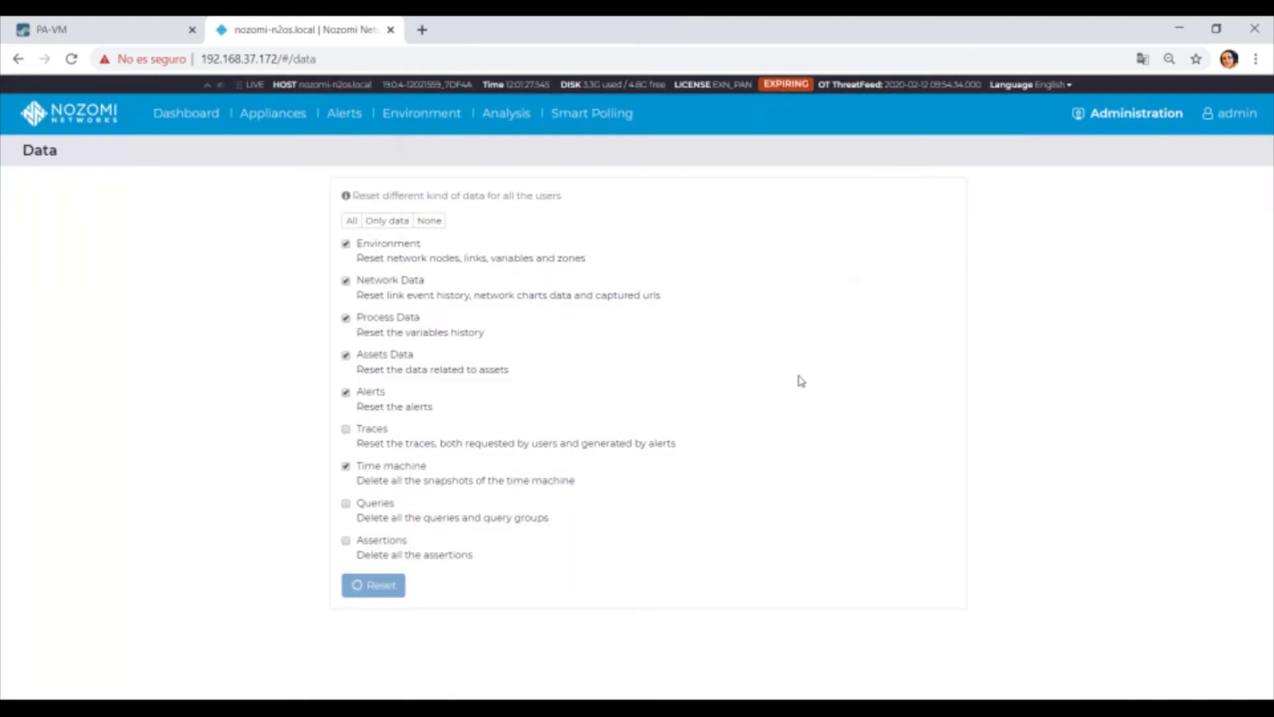
# Set network learning in the Security Control Panel to Two phase: Learning mode.
pyautogui.click(1136, 113)
pyautogui.click(942, 202)
pyautogui.click(219, 441)
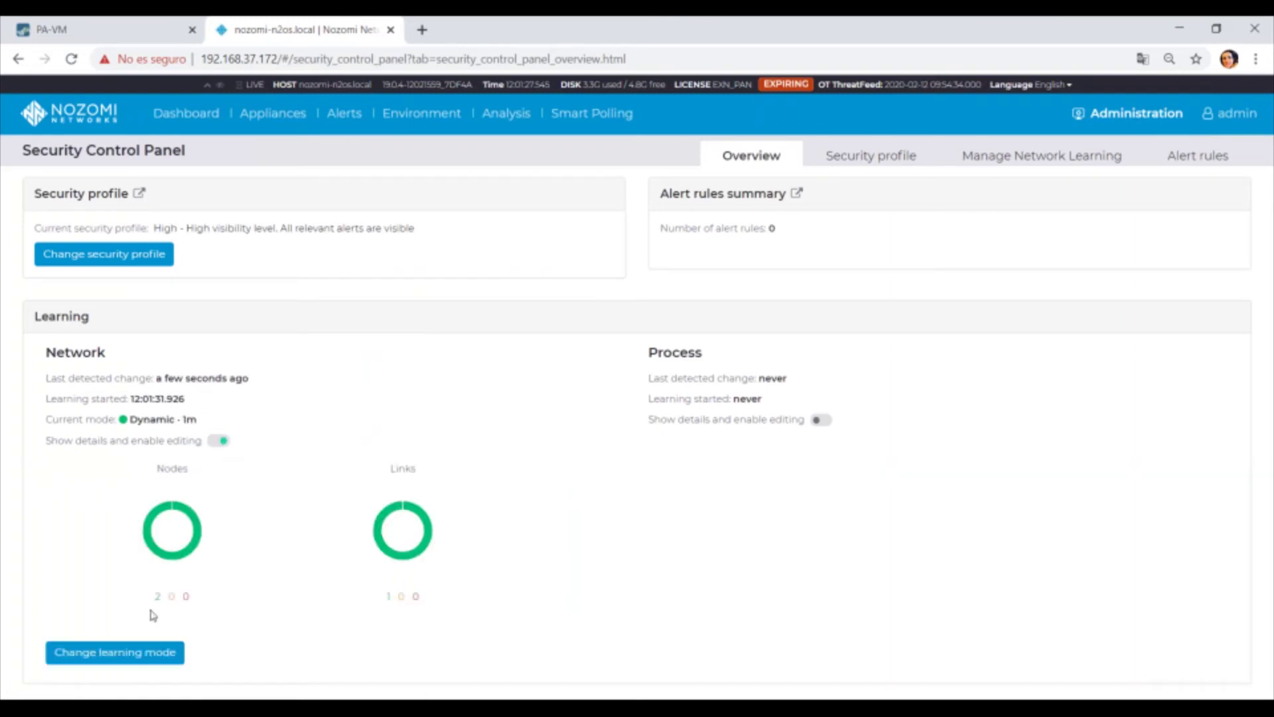
pyautogui.click(117, 654)
pyautogui.click(439, 337)
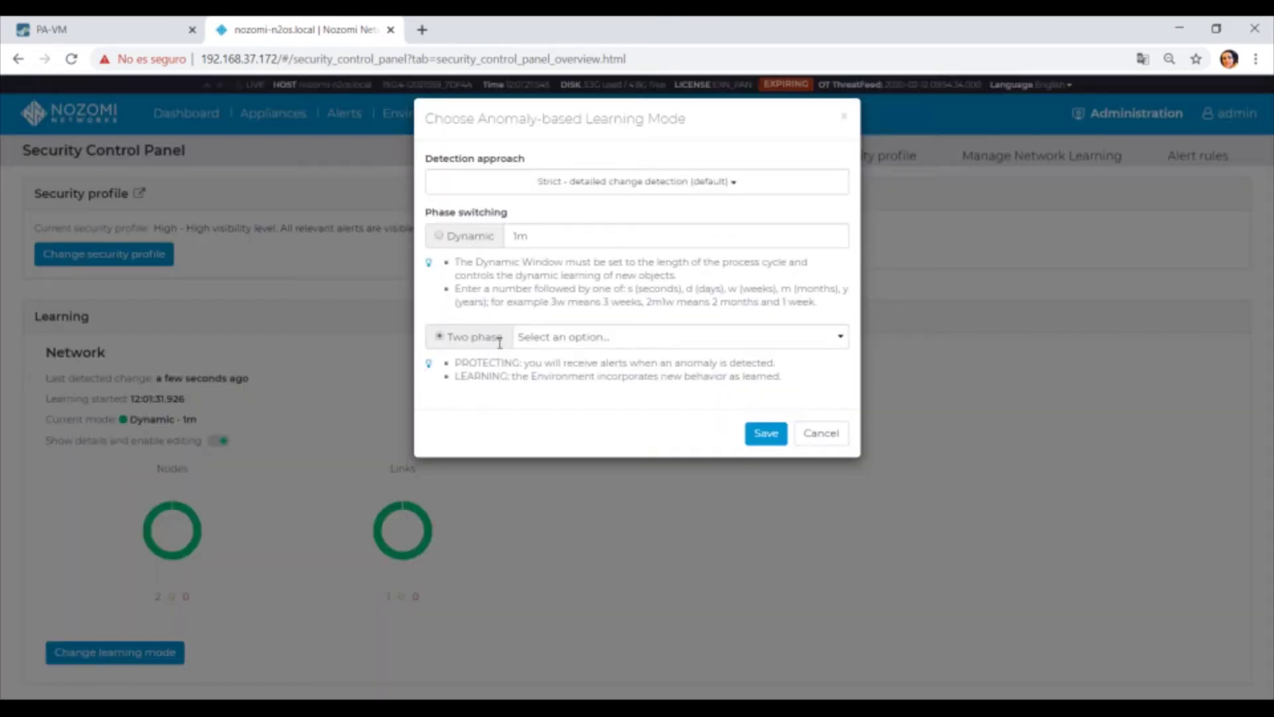
pyautogui.click(553, 340)
pyautogui.click(553, 381)
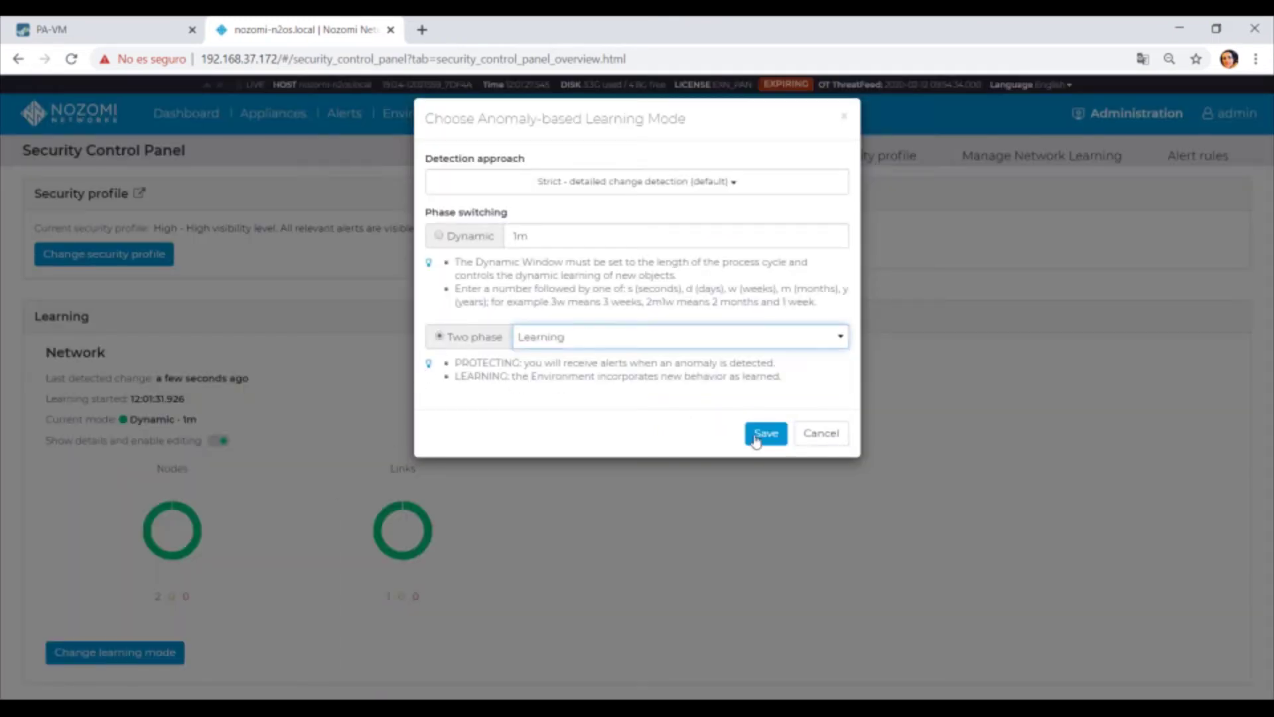
pyautogui.click(766, 433)
# Return to the Guardian dashboard and move to the remote desktop session with QModMaster.
pyautogui.click(187, 114)
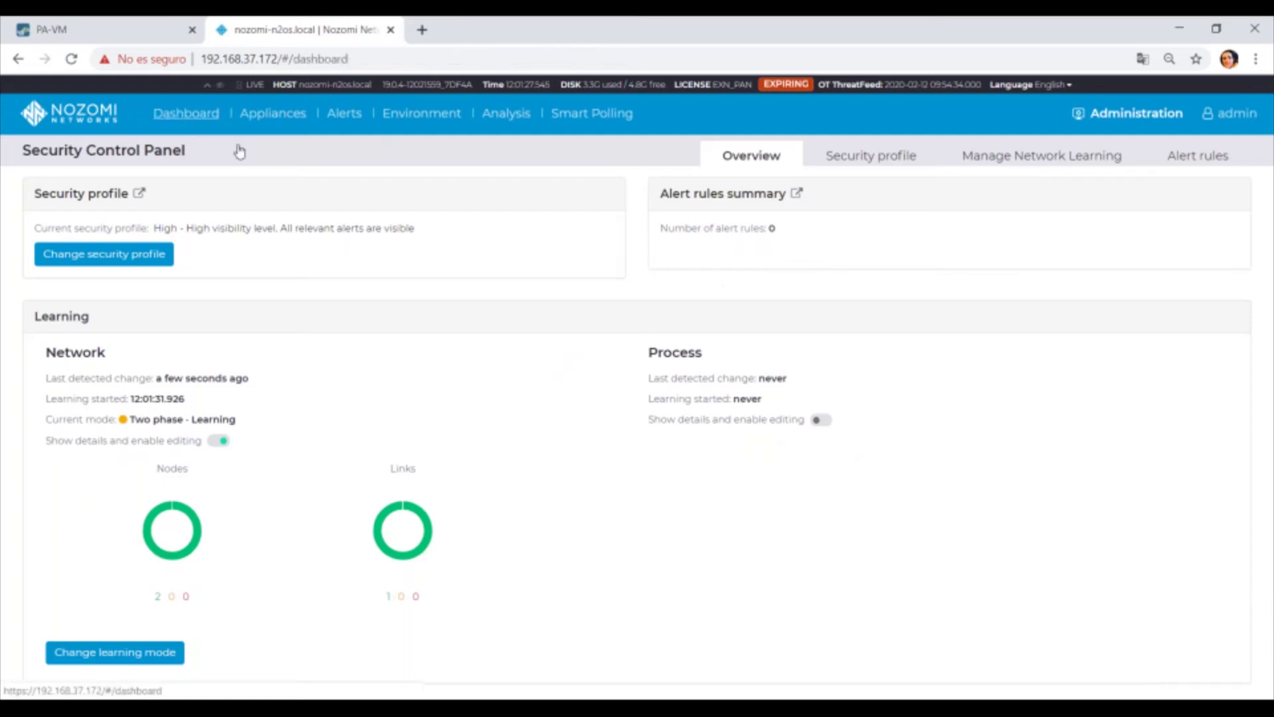
pyautogui.click(973, 702)
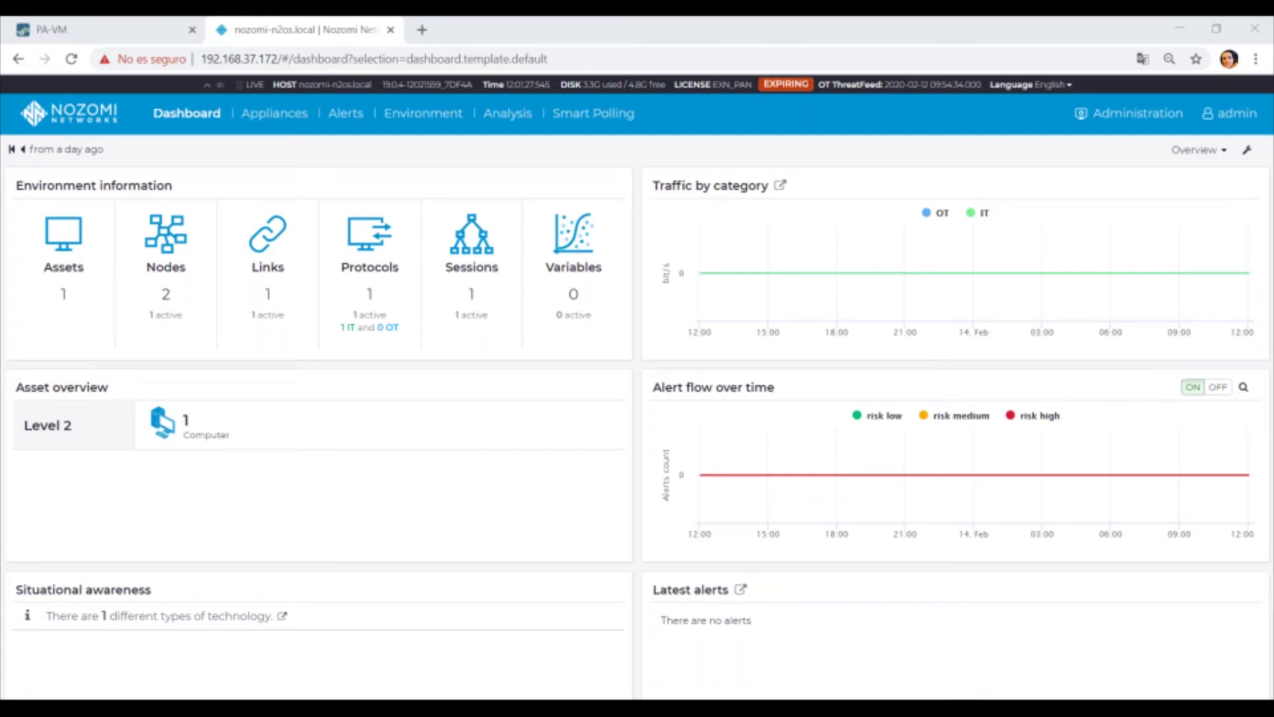
pyautogui.click(1138, 122)
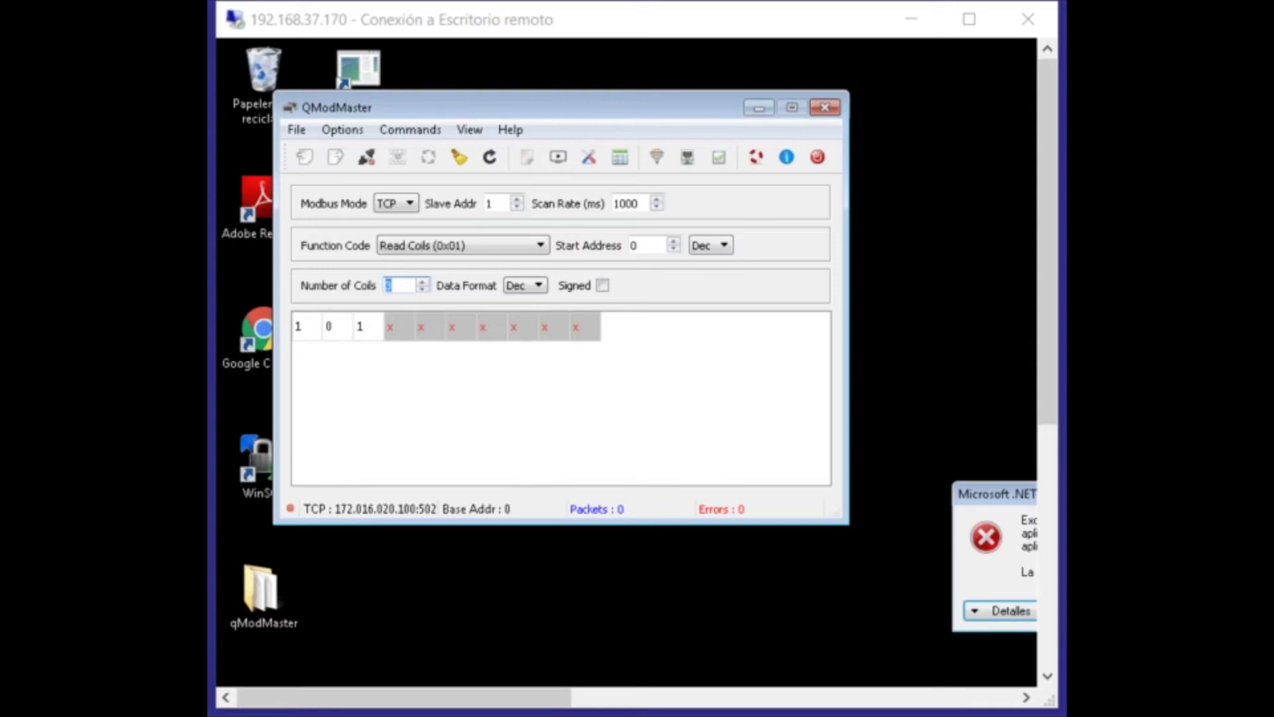
# Dismiss the .NET error message in QModMaster.
pyautogui.click(610, 35)
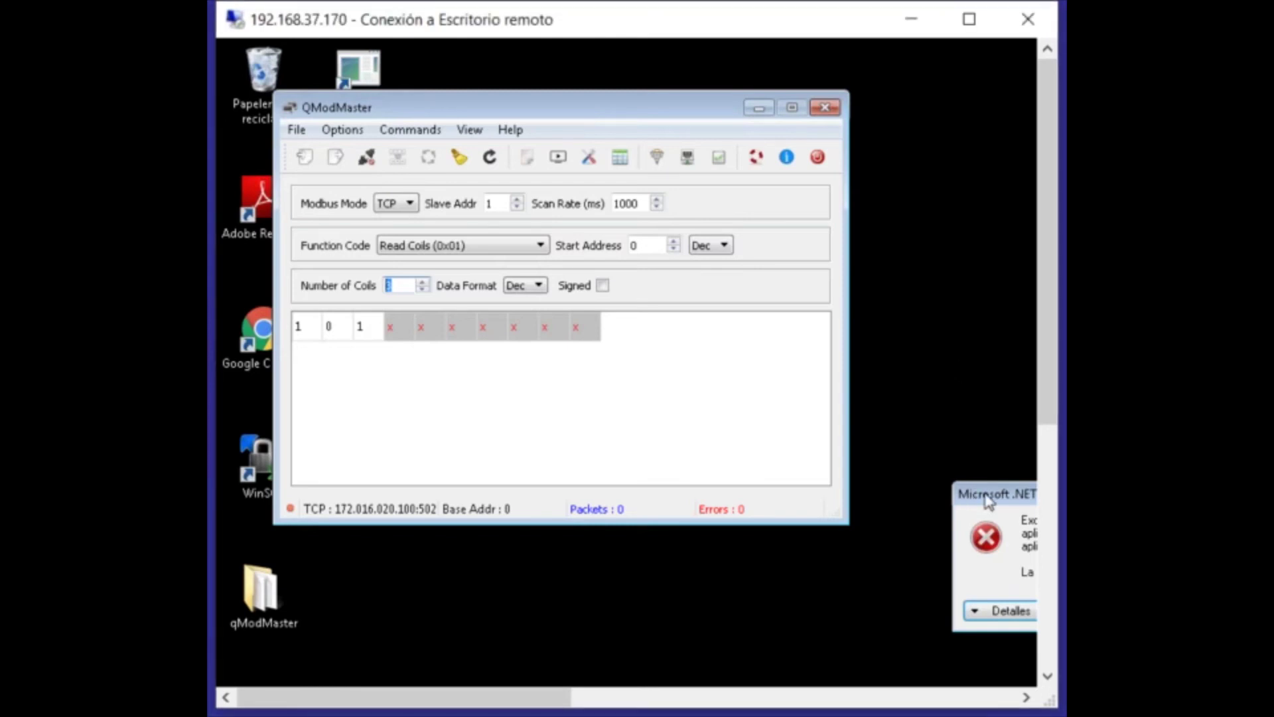
pyautogui.moveTo(989, 498); pyautogui.dragTo(617, 347)
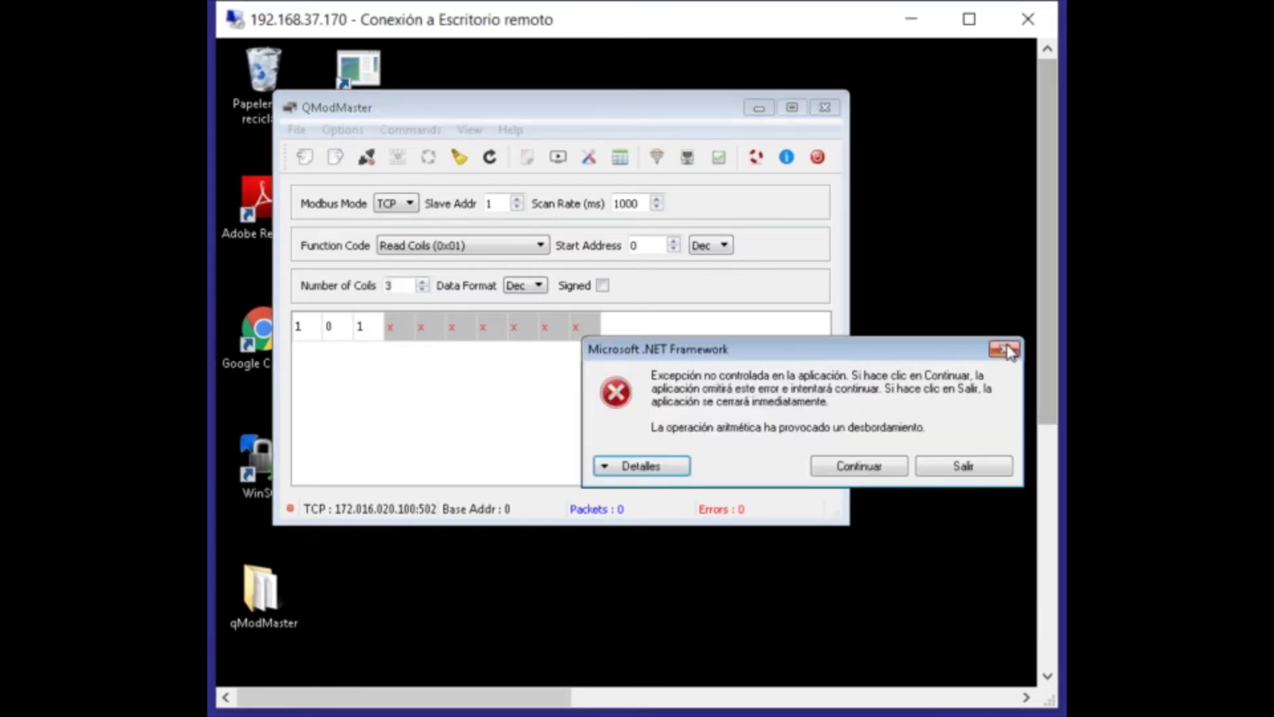
pyautogui.click(1008, 350)
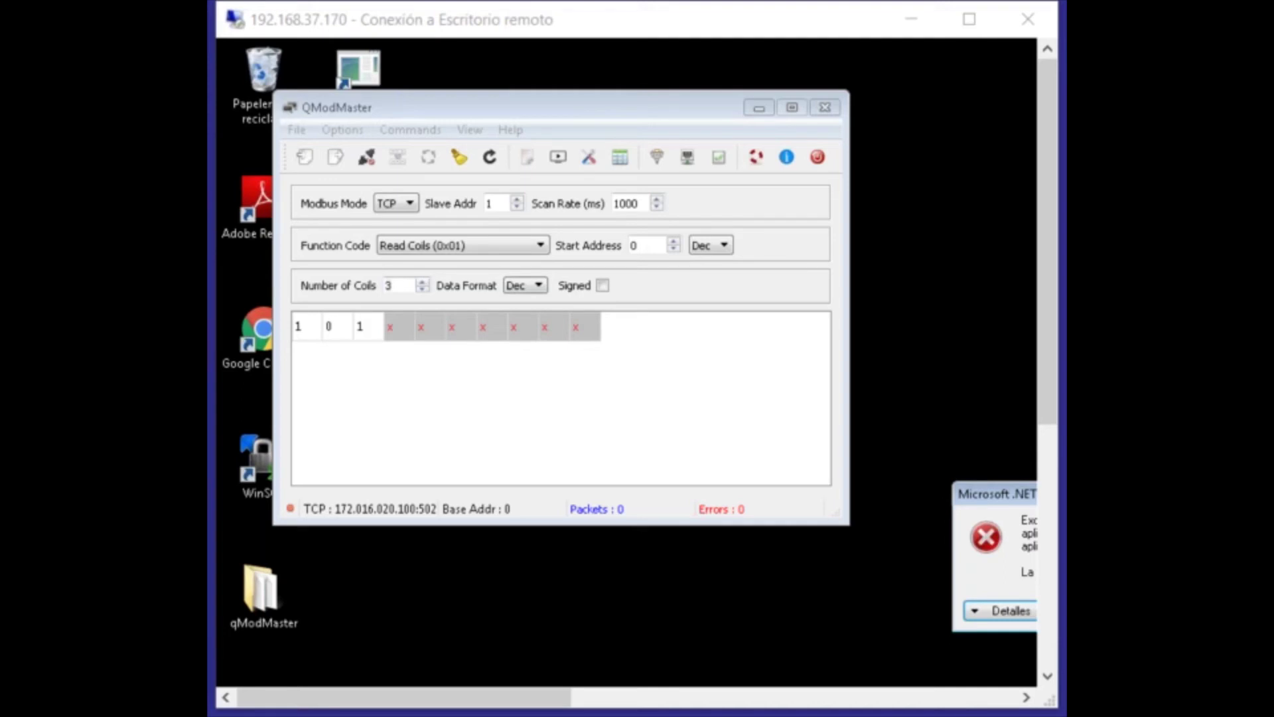
# Connect via Modbus TCP to slave 172.016.020.100 on port 502.
pyautogui.click(340, 132)
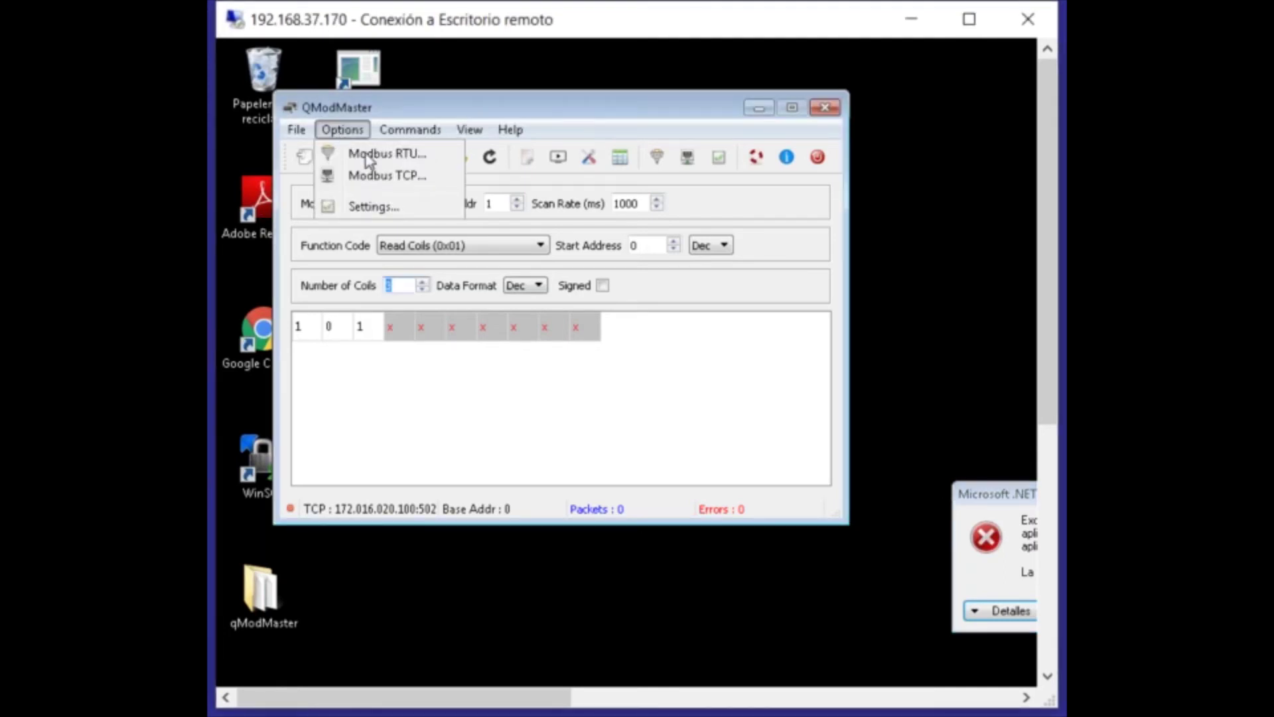
pyautogui.click(370, 175)
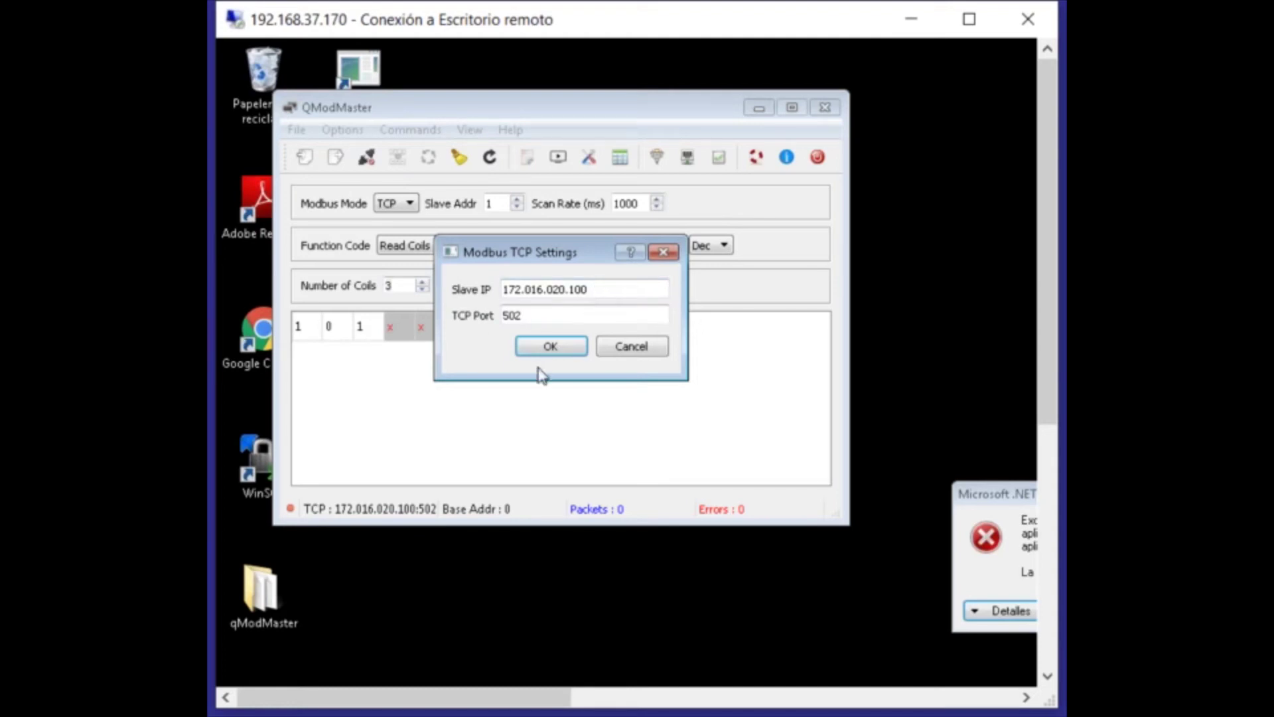
pyautogui.click(551, 346)
pyautogui.click(367, 157)
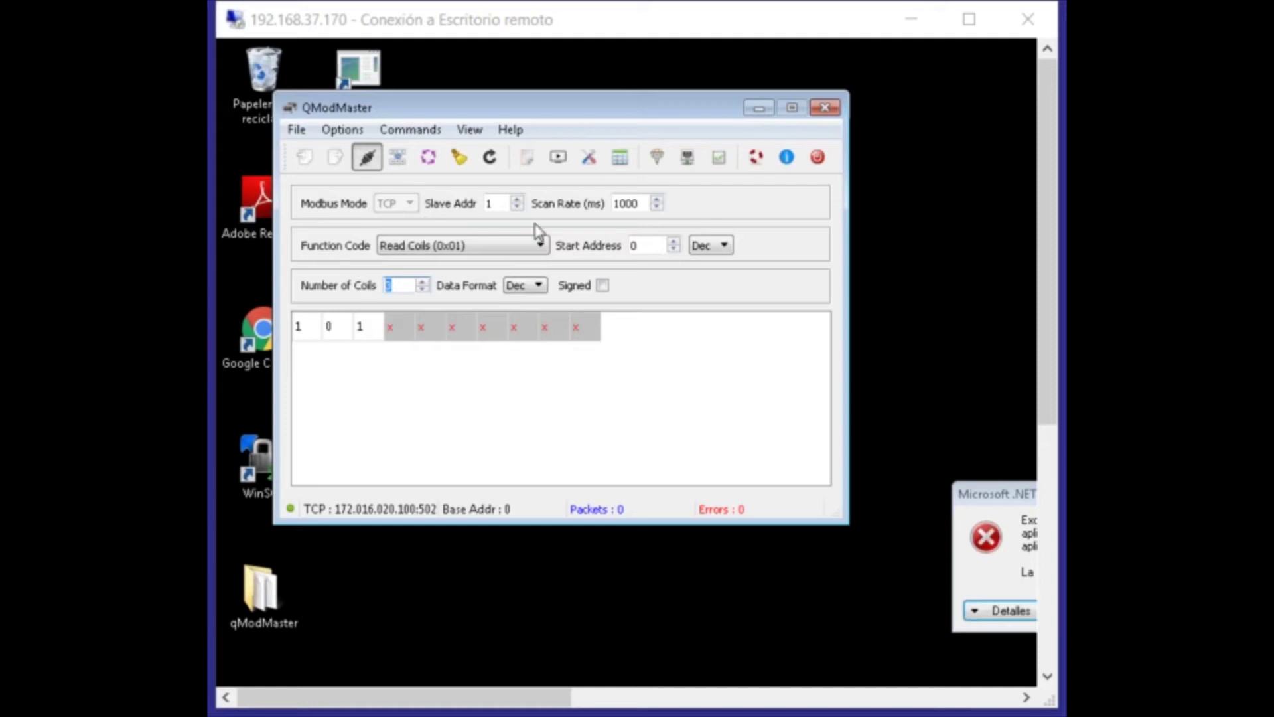
# Read the coils with Read Coils (0x01), getting 0 1 0 1 1.
pyautogui.click(578, 103)
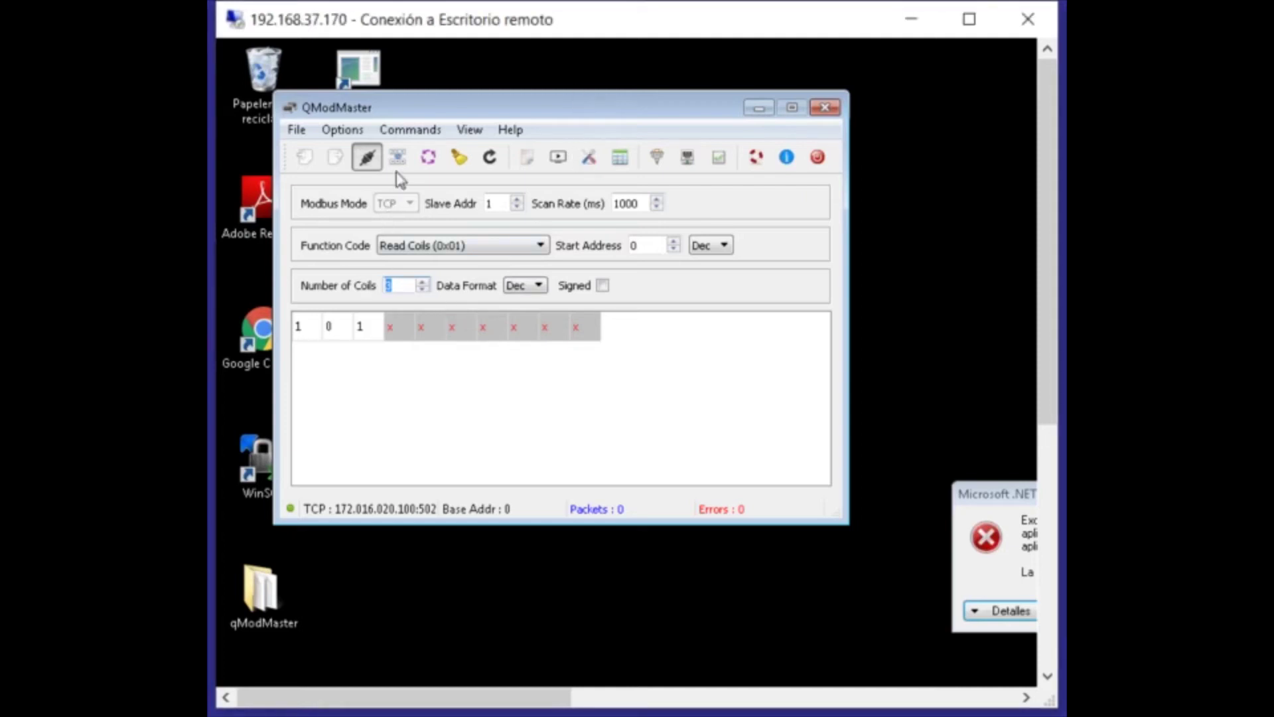
pyautogui.click(432, 246)
pyautogui.click(422, 265)
pyautogui.click(422, 290)
pyautogui.click(398, 158)
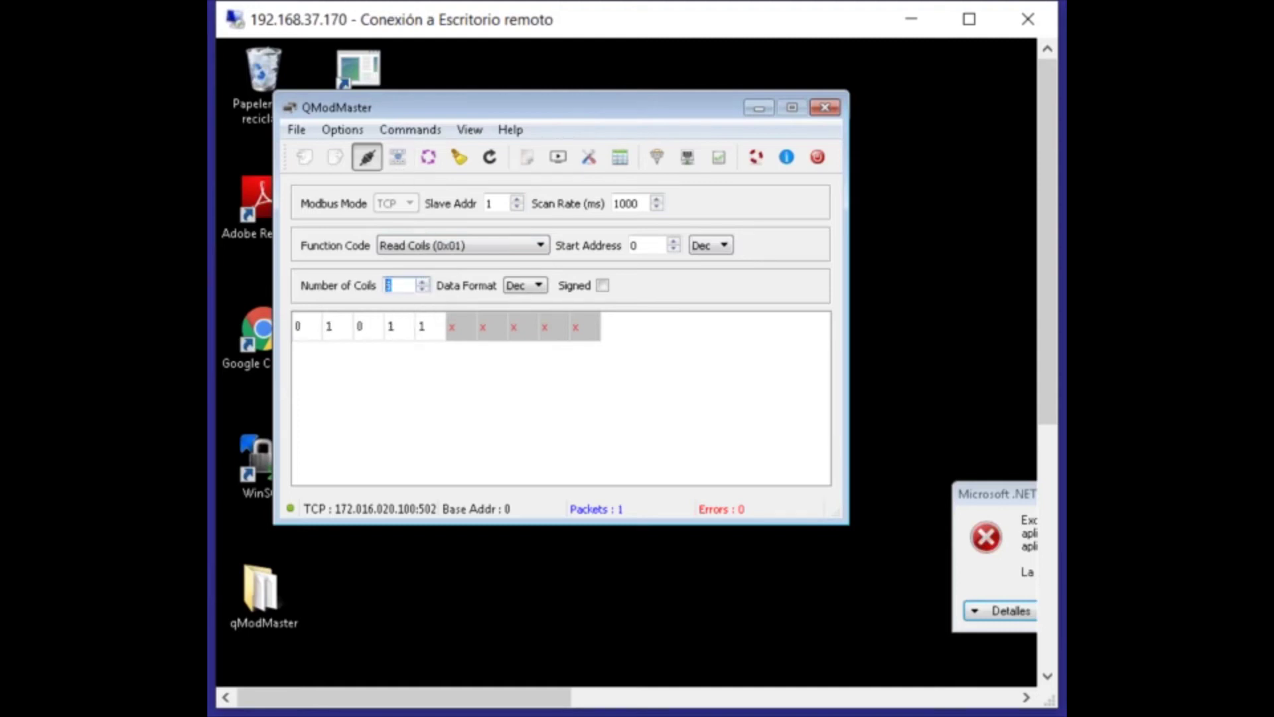
# Read five holding registers using Read Holding Registers (0x03).
pyautogui.click(409, 248)
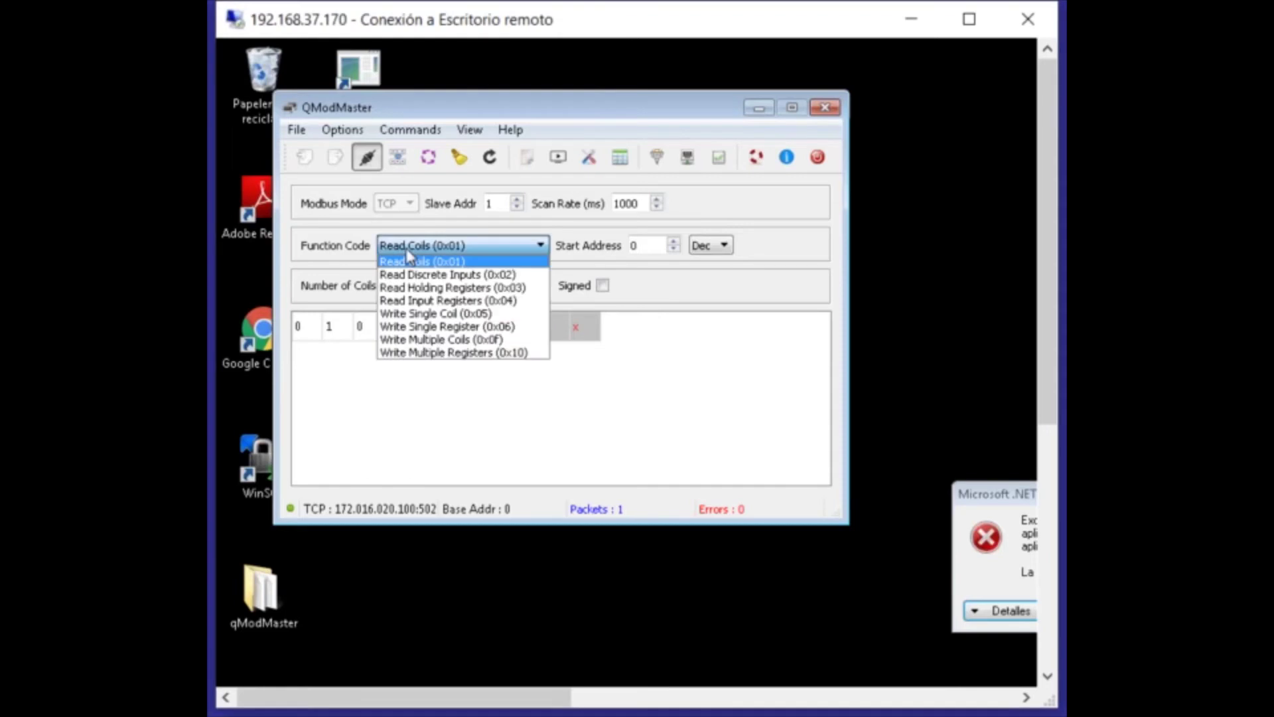
pyautogui.click(425, 288)
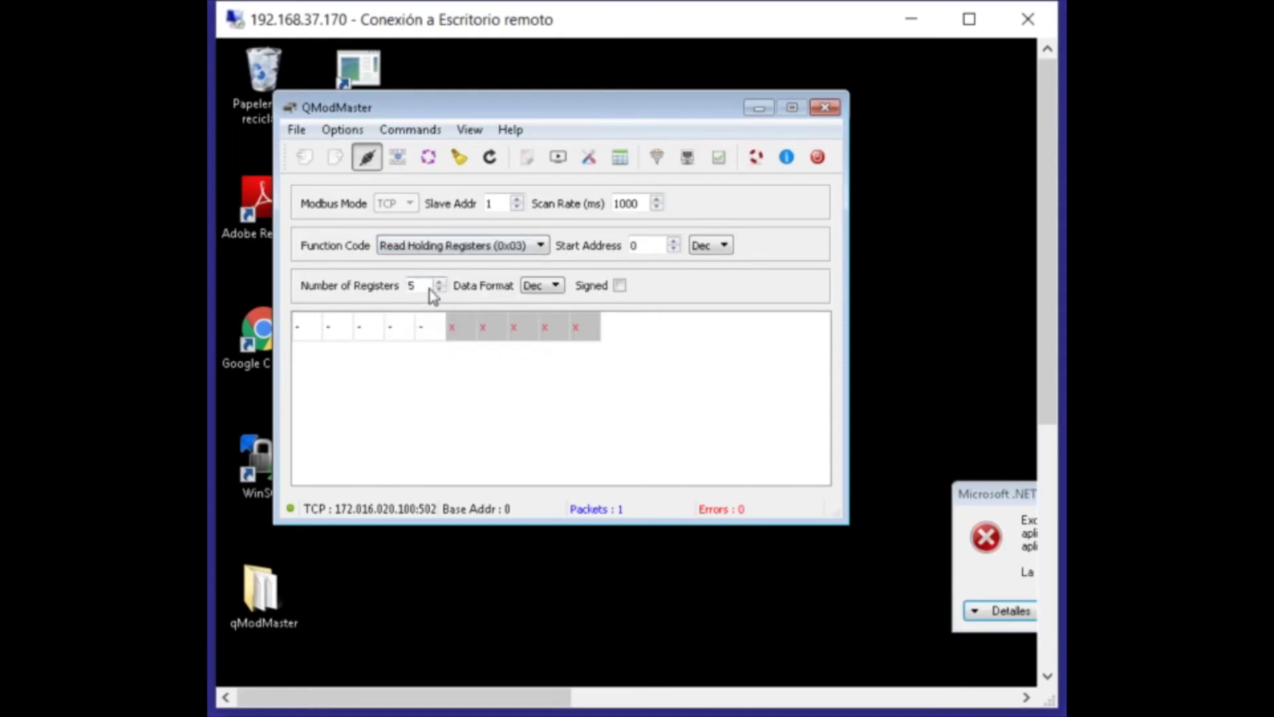
pyautogui.click(397, 157)
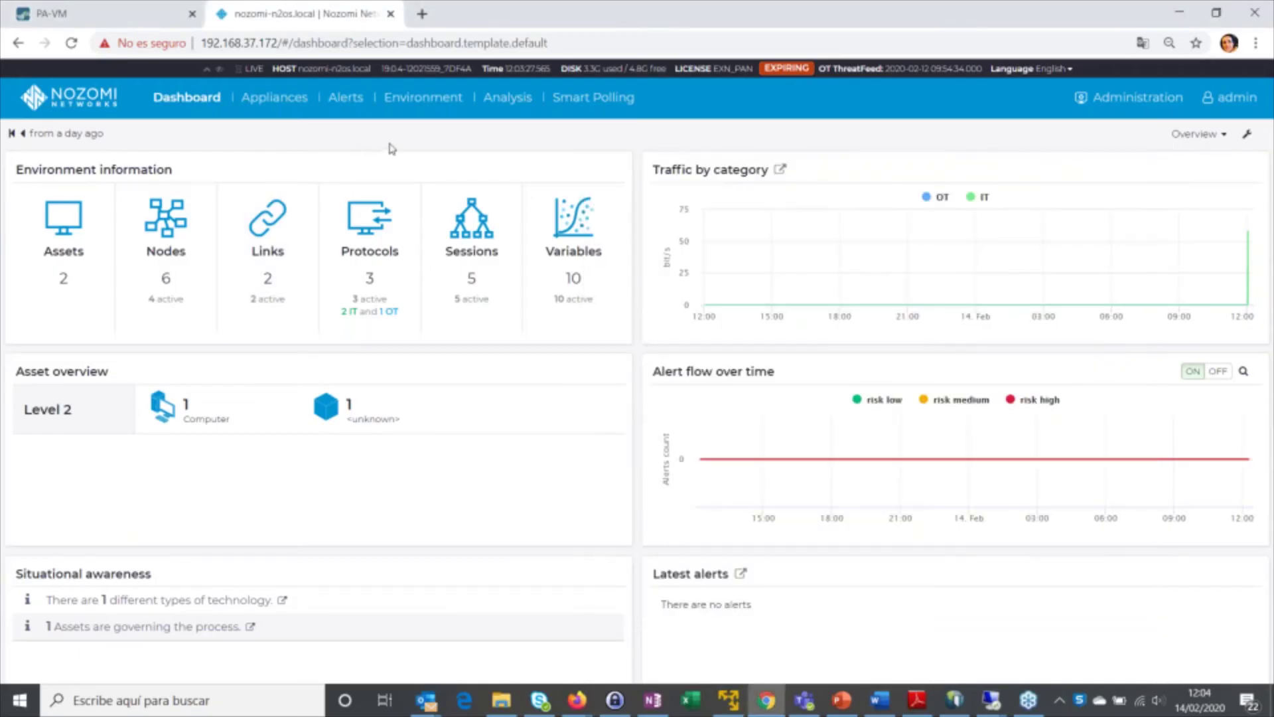
# Show the newly learned assets in the Environment Asset view.
pyautogui.click(421, 106)
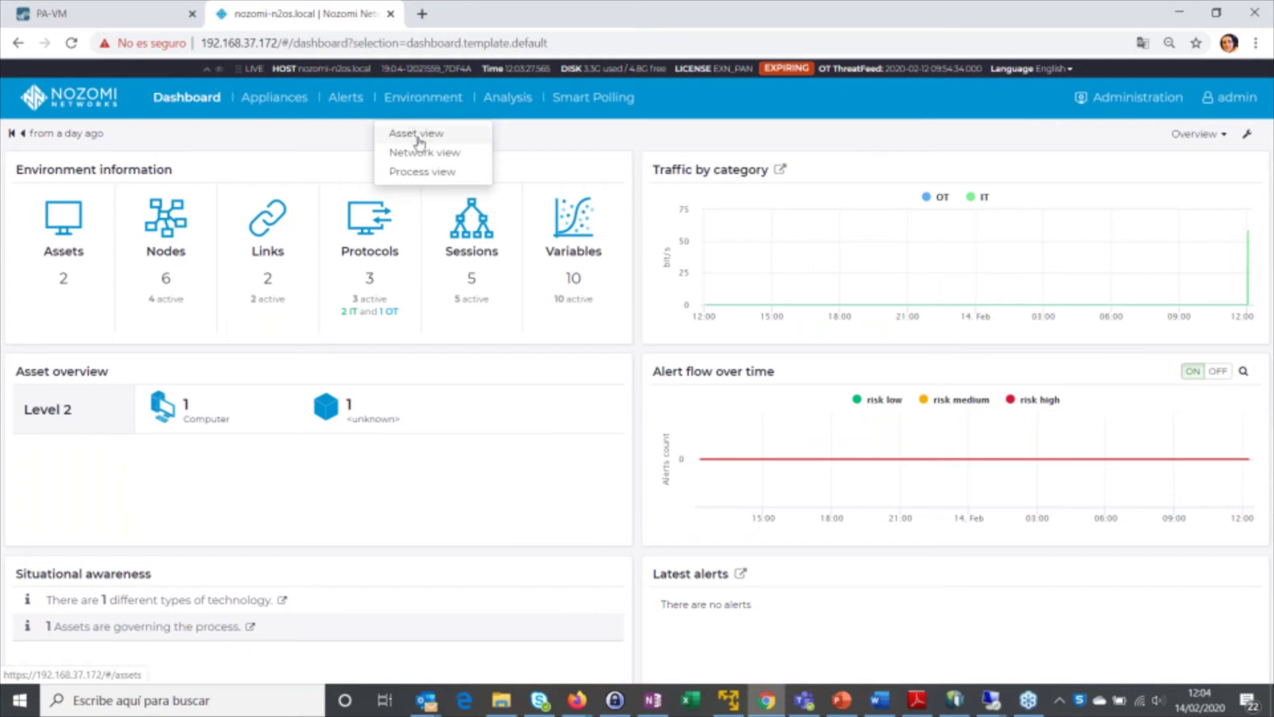
pyautogui.click(418, 134)
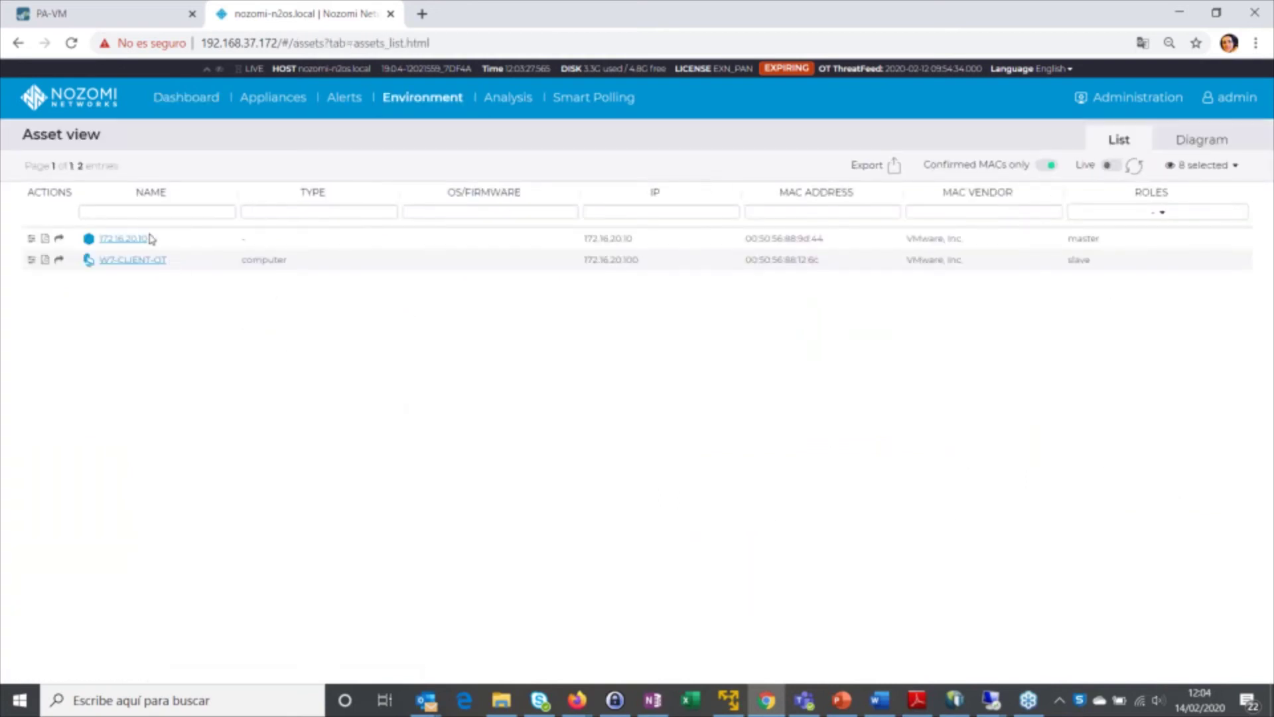
pyautogui.moveTo(398, 199); pyautogui.dragTo(338, 191)
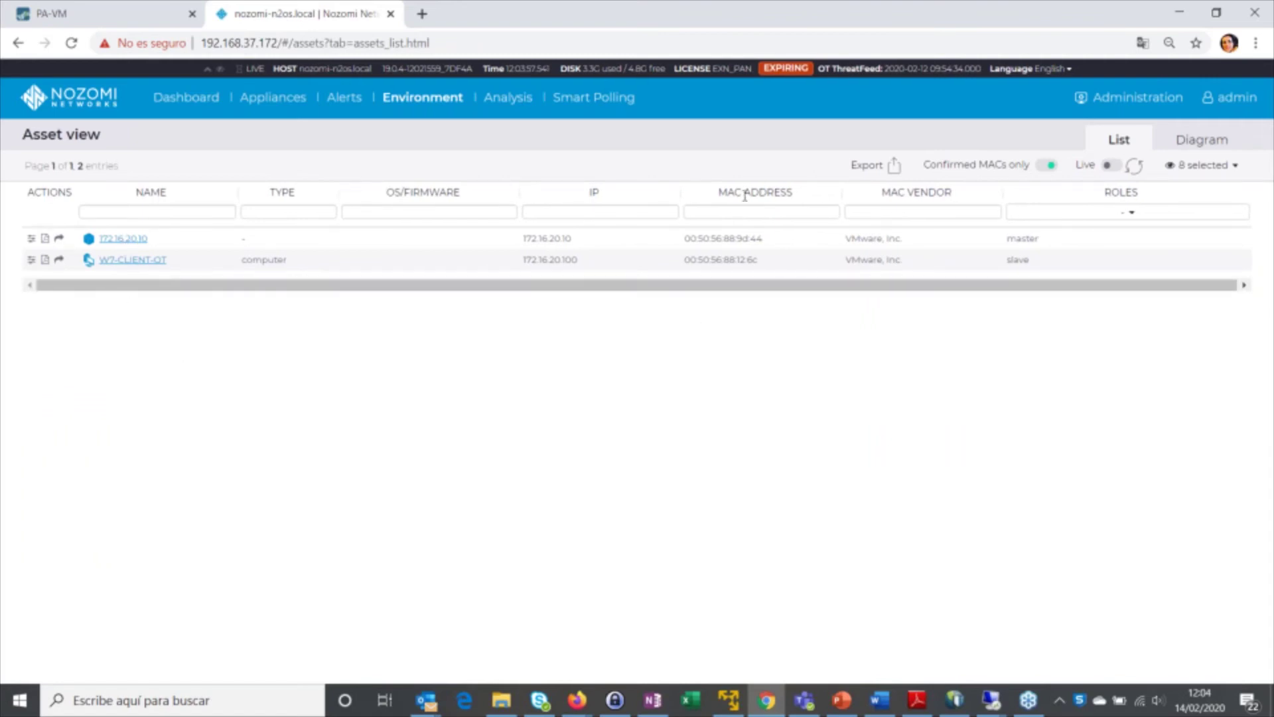
# List the learned modbus link from 172.16.20.10 to 172.16.20.100 in the Network view.
pyautogui.click(422, 98)
pyautogui.click(421, 151)
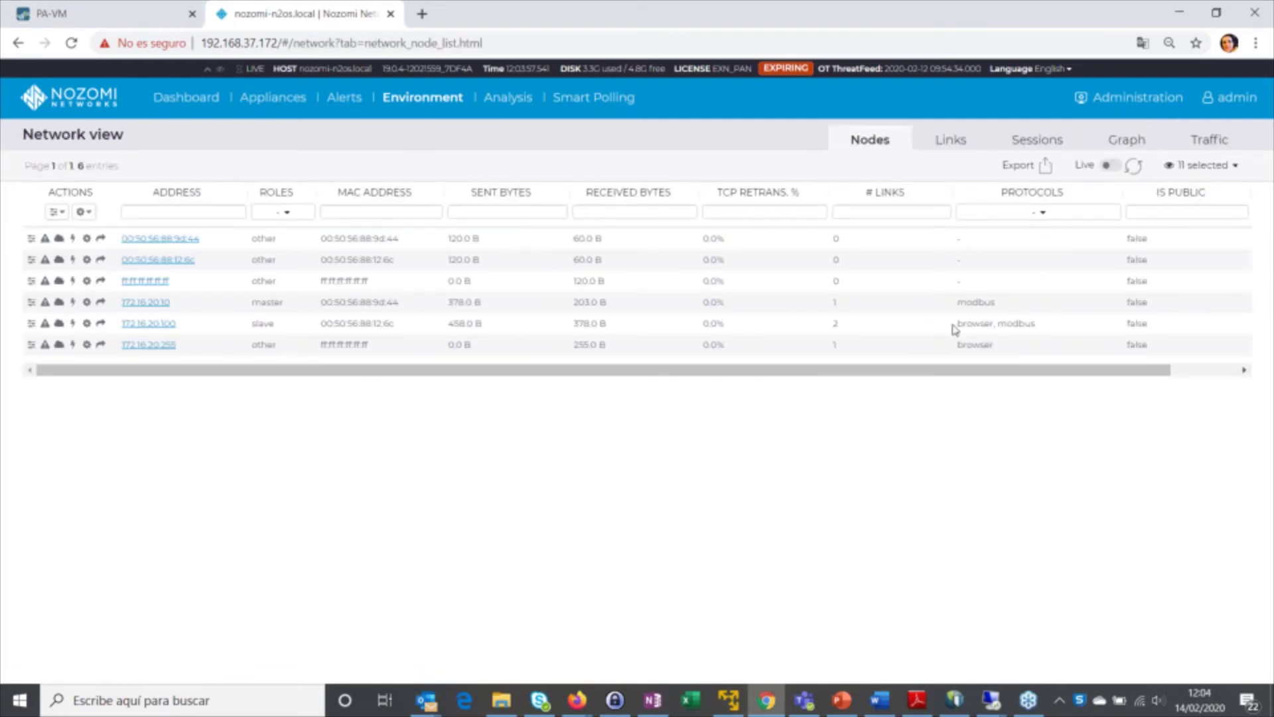
pyautogui.doubleClick(973, 304)
pyautogui.click(951, 141)
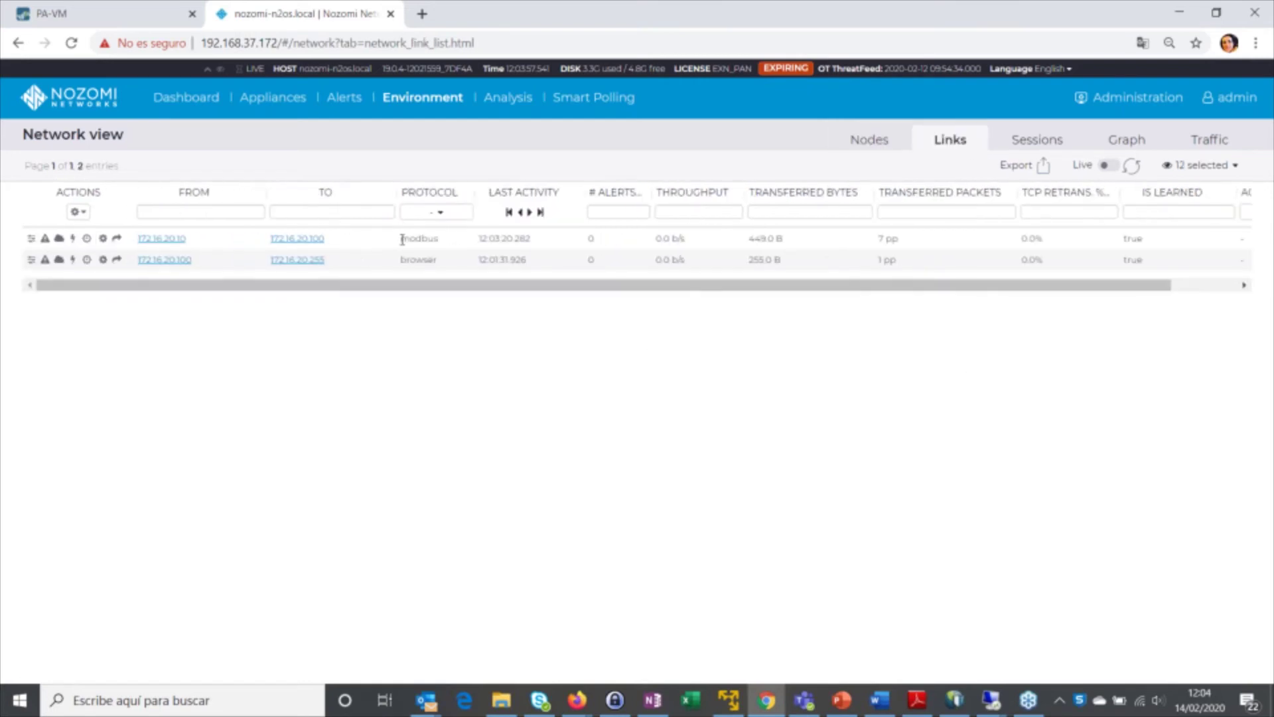
pyautogui.click(106, 15)
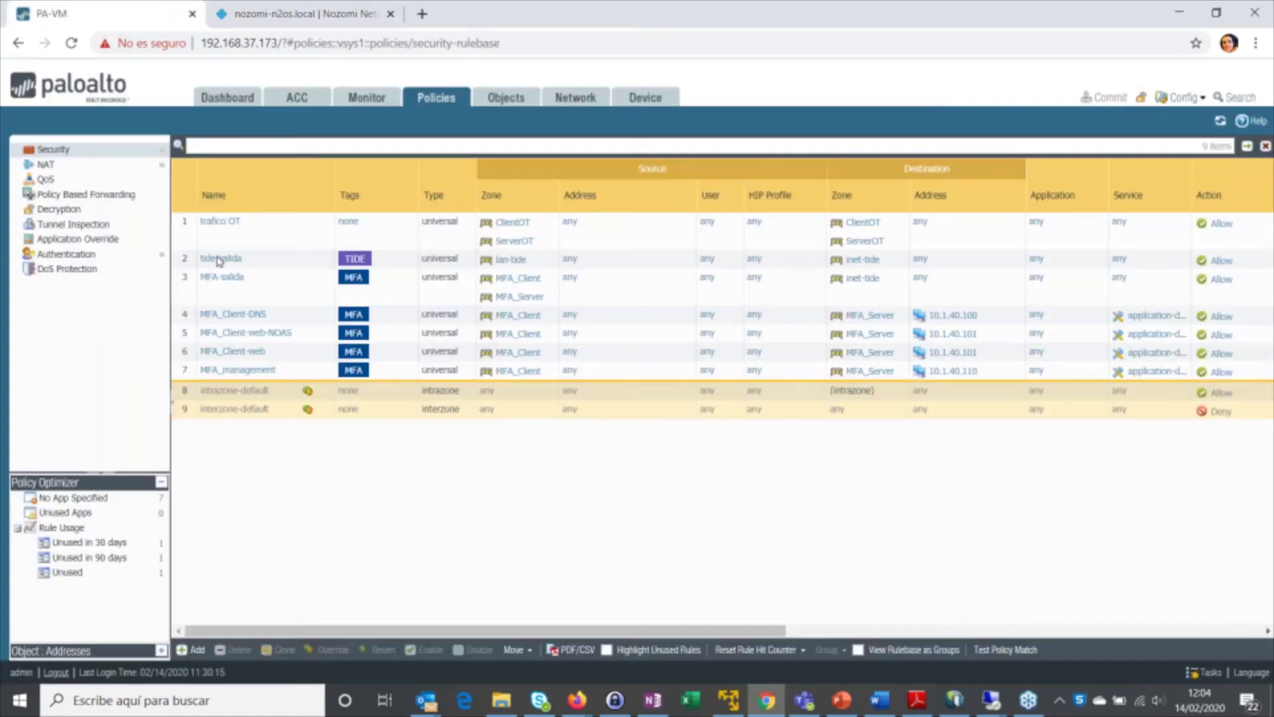
# Refresh the PAN-OS traffic logs, widen From Zone, and start the PPT_IntegracionPAN.pptx slideshow.
pyautogui.click(367, 97)
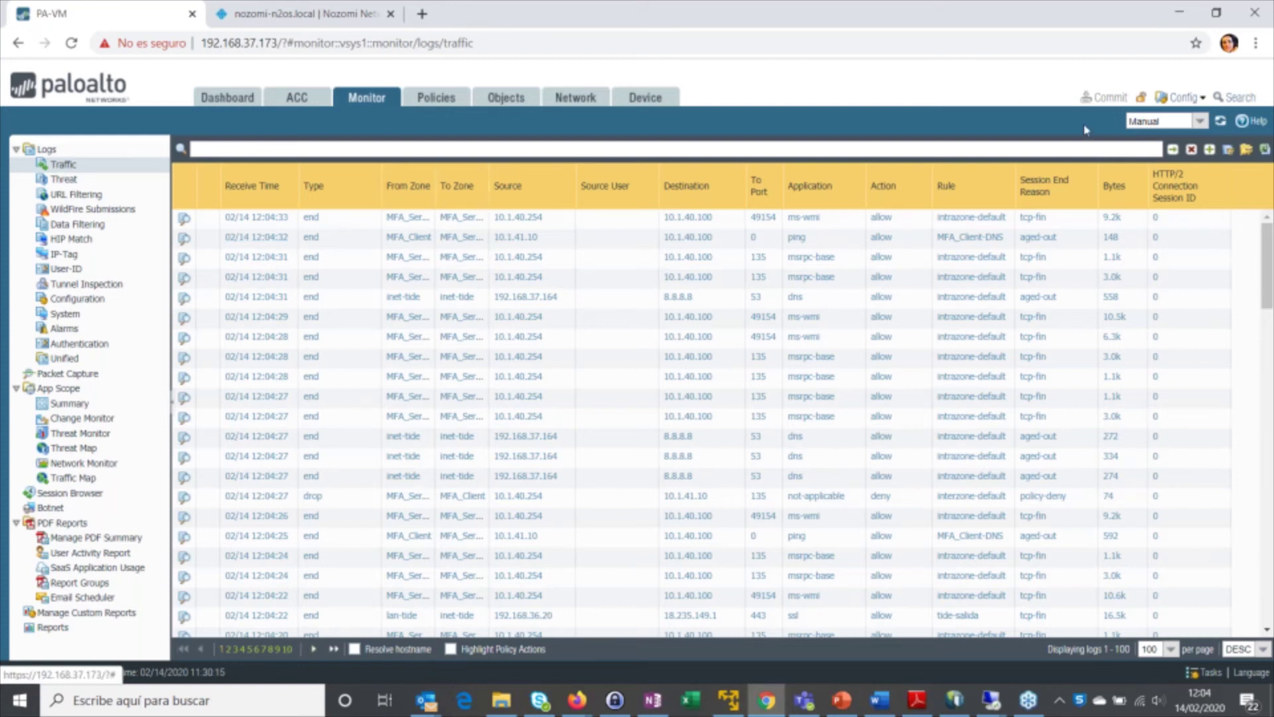
pyautogui.click(1173, 150)
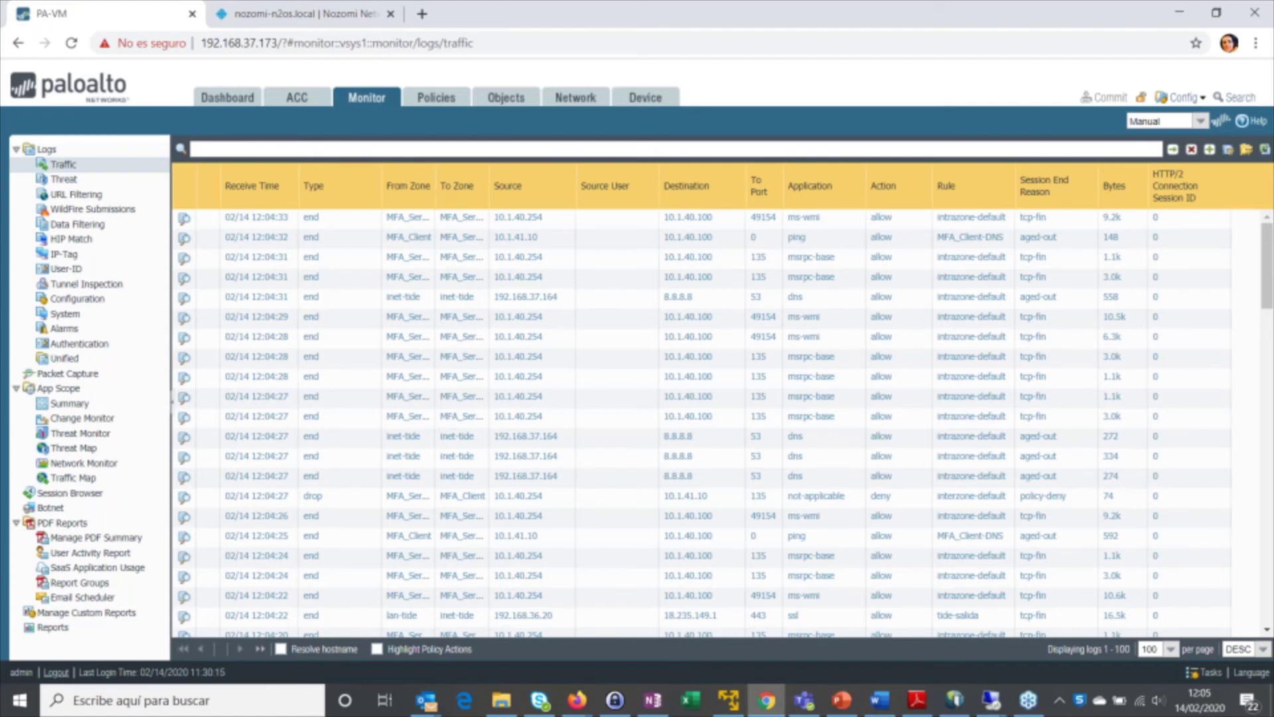
pyautogui.moveTo(436, 186); pyautogui.dragTo(463, 186)
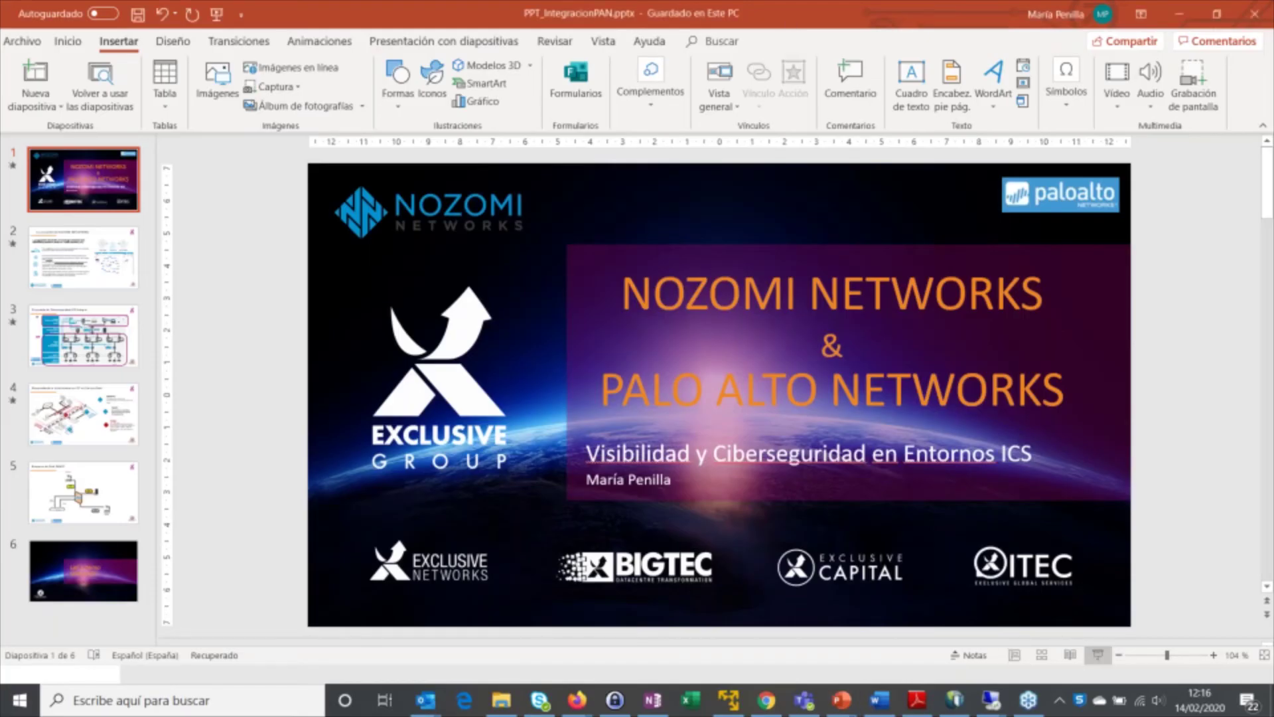
pyautogui.hotkey('shift', 'F5')
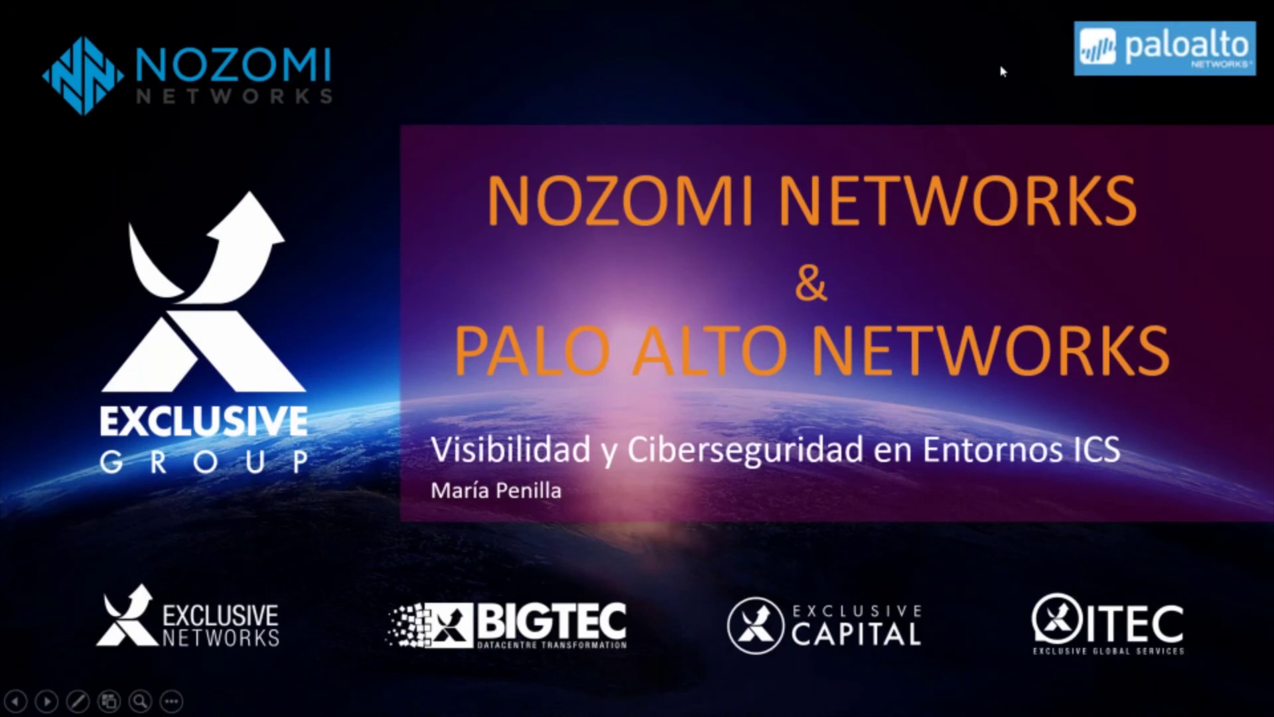